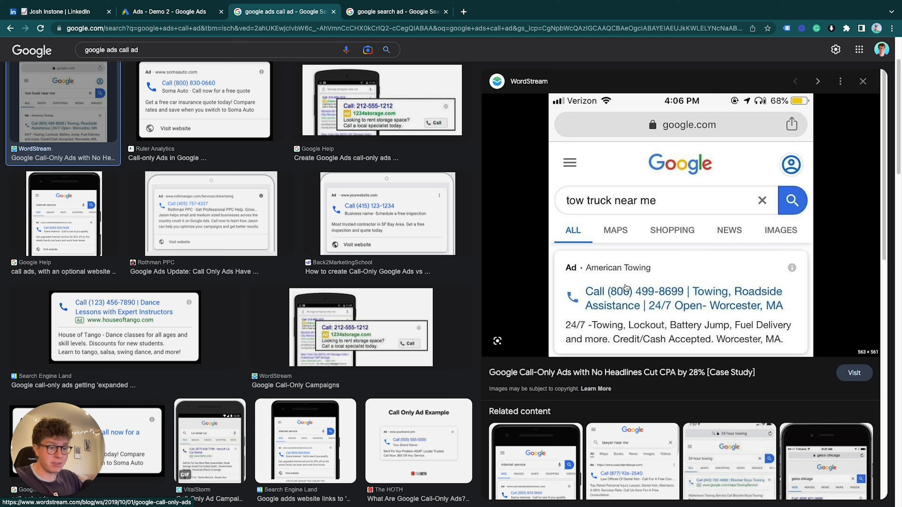
Start a new call ad in the 24 Hour Plumber ad group of the "Emergency Plumber | Search | Bristol" campaign
click(157, 12)
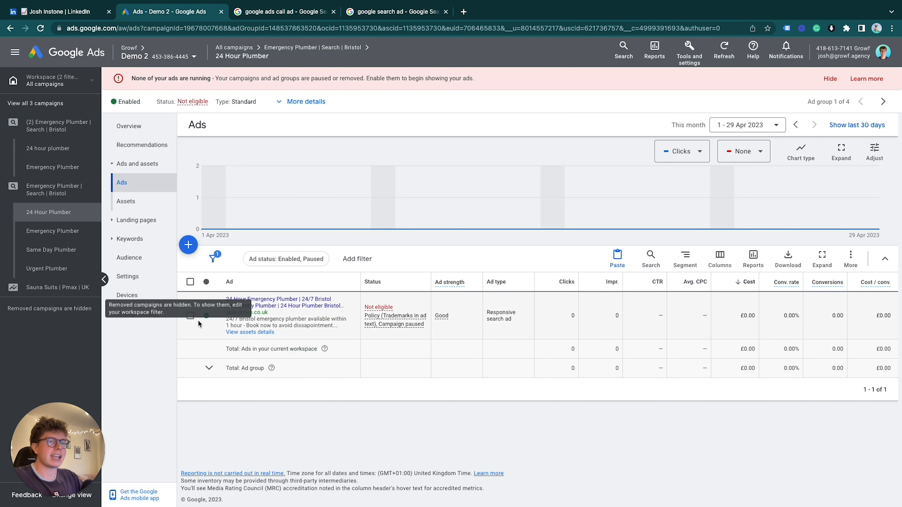
click(9, 200)
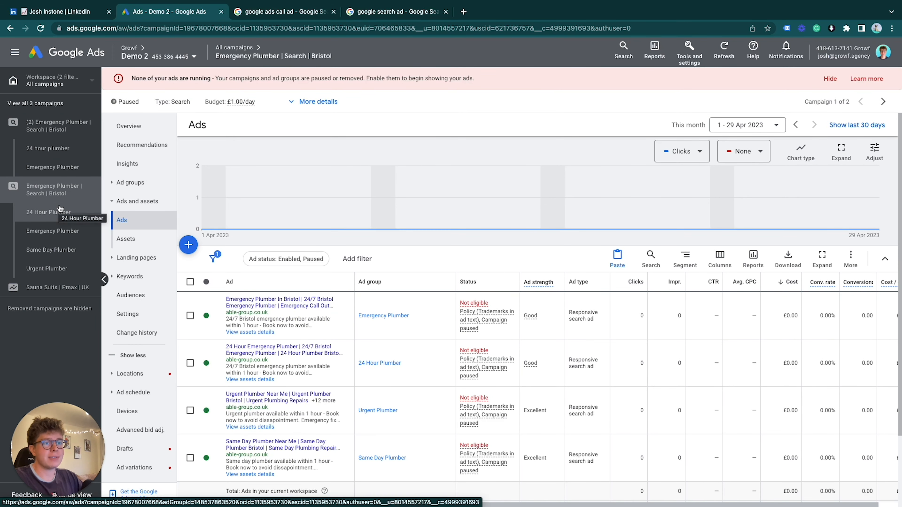
click(60, 213)
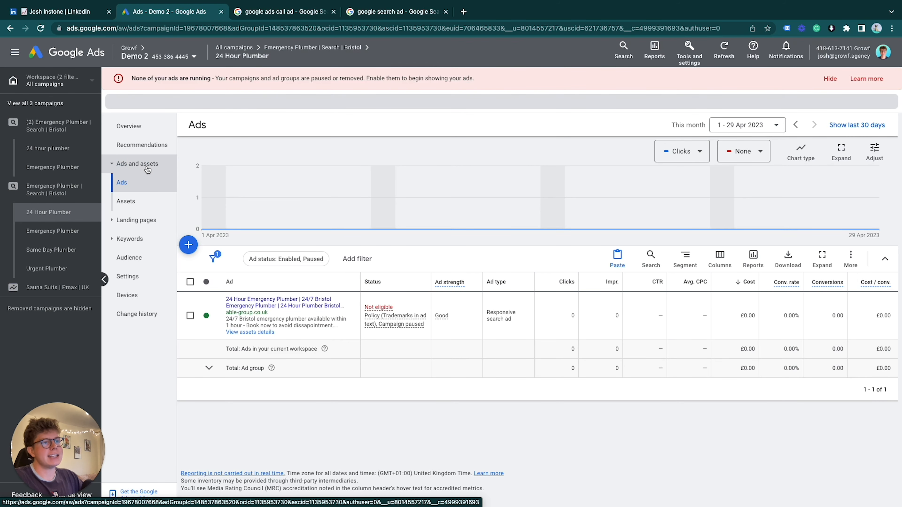
click(141, 183)
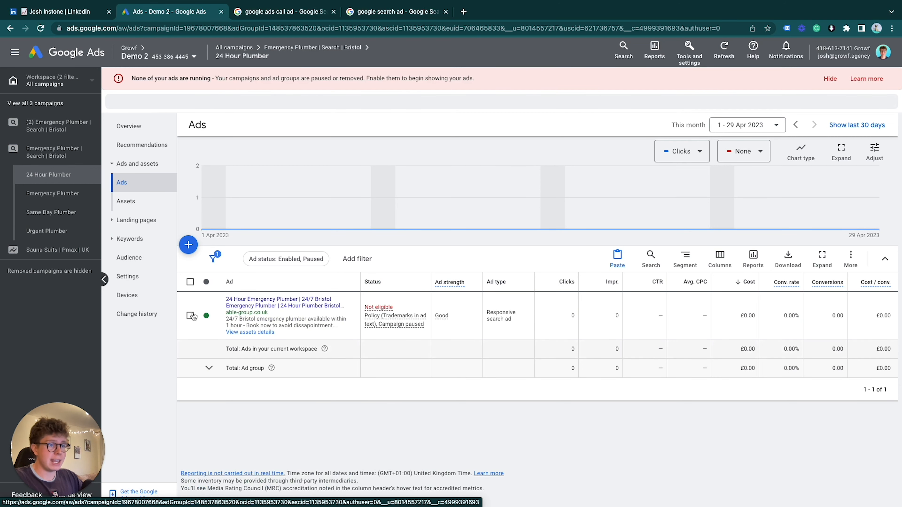
click(187, 247)
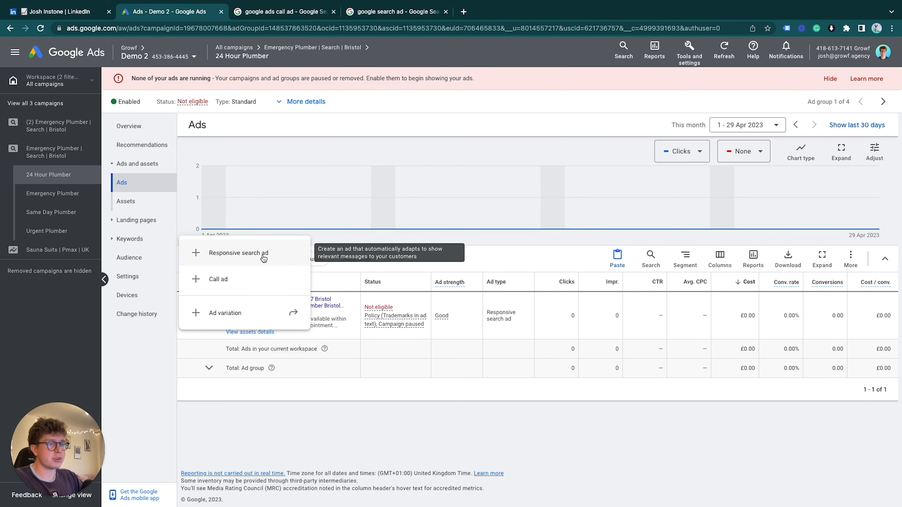
click(223, 280)
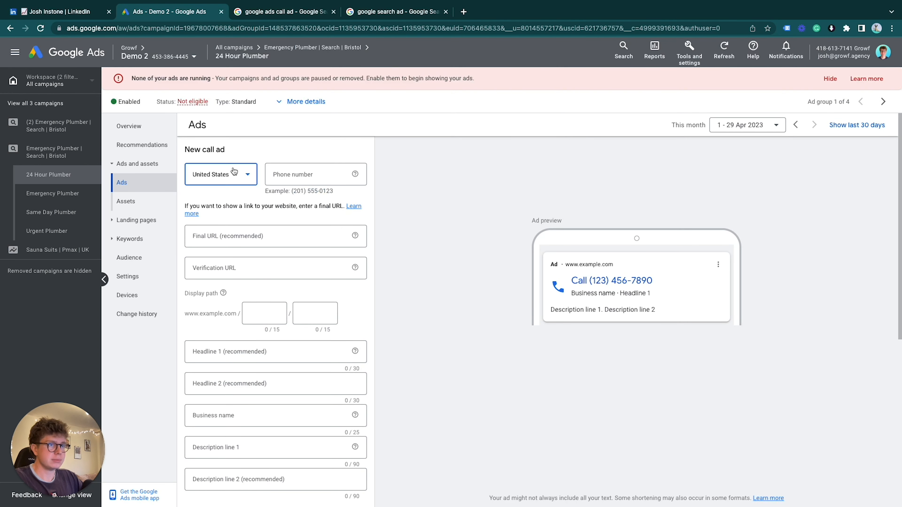
Set the call ad's country to United Kingdom and enter the business phone number
click(234, 171)
click(236, 323)
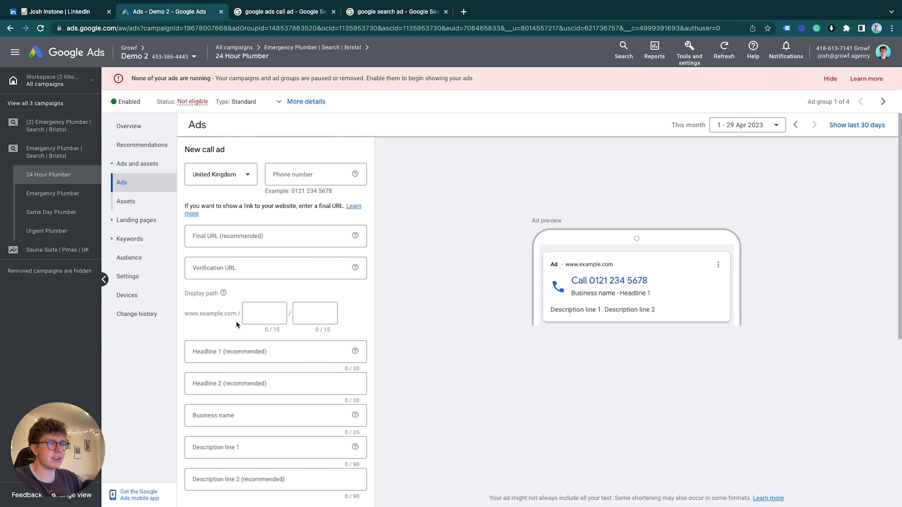
click(297, 175)
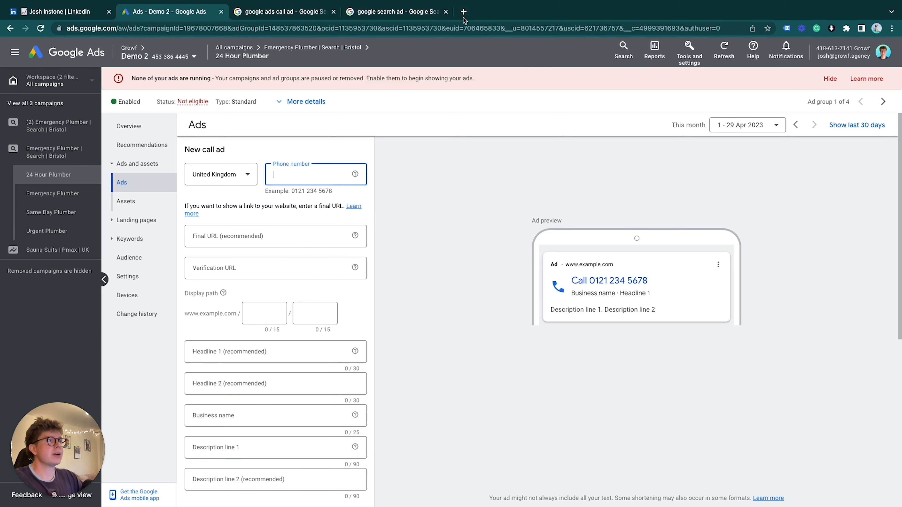
key(super+v)
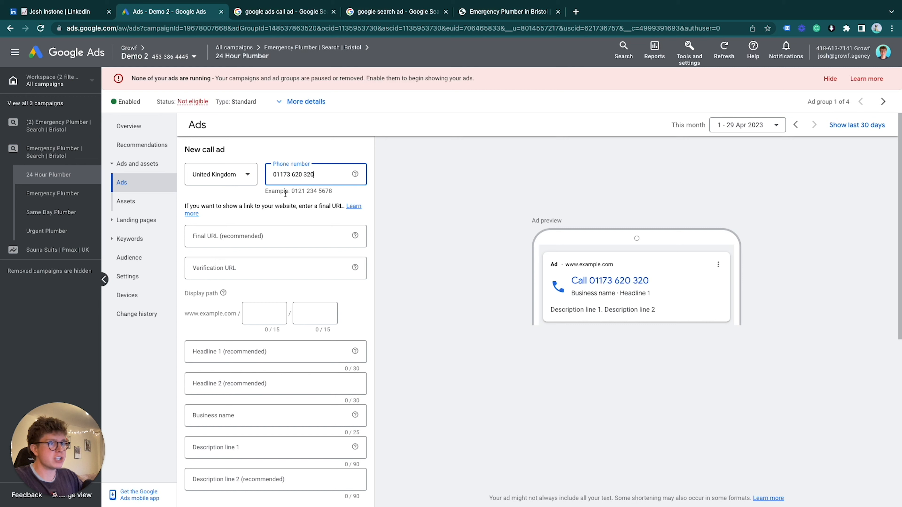
click(260, 243)
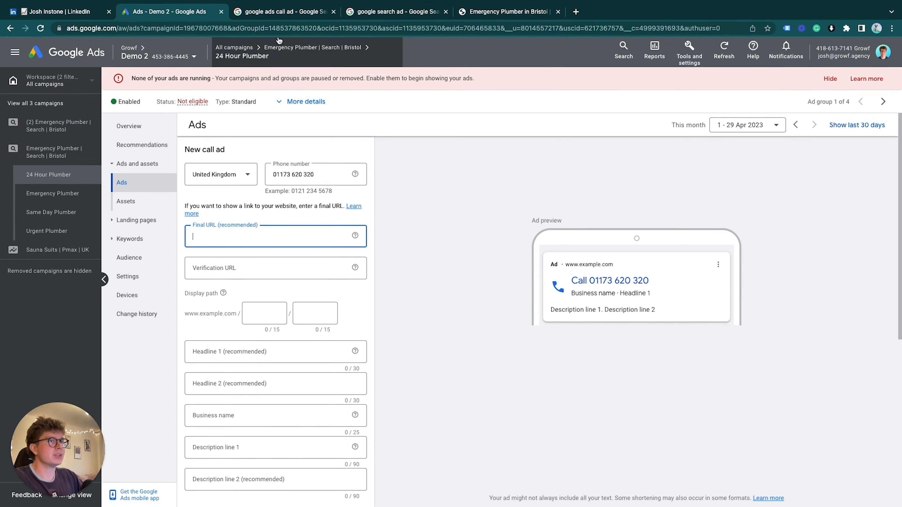
click(280, 14)
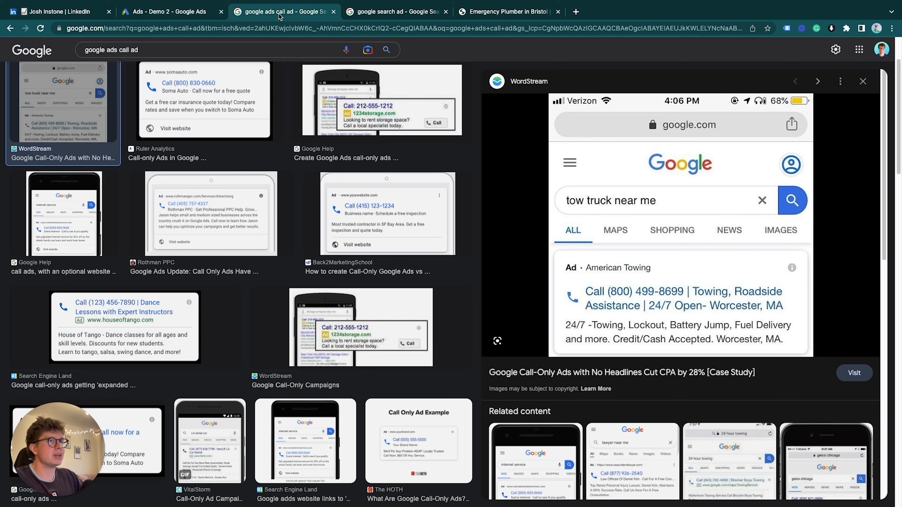
click(161, 16)
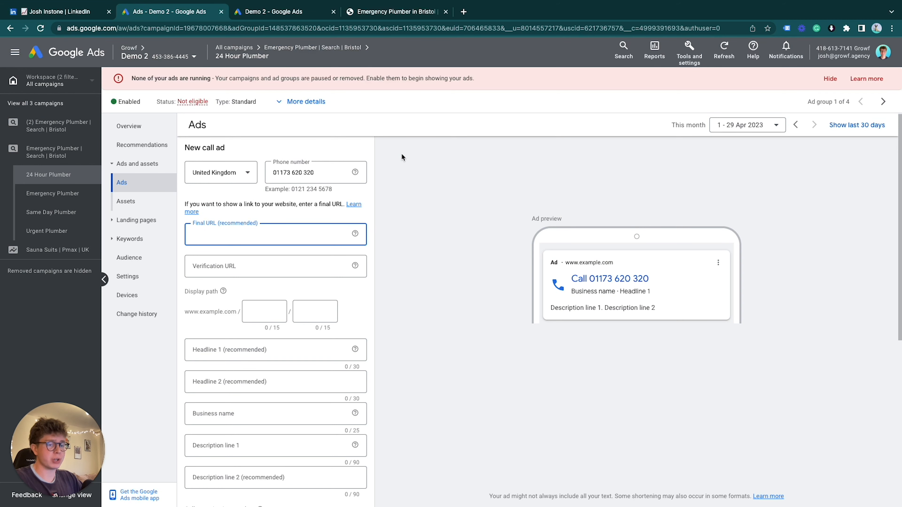
click(270, 12)
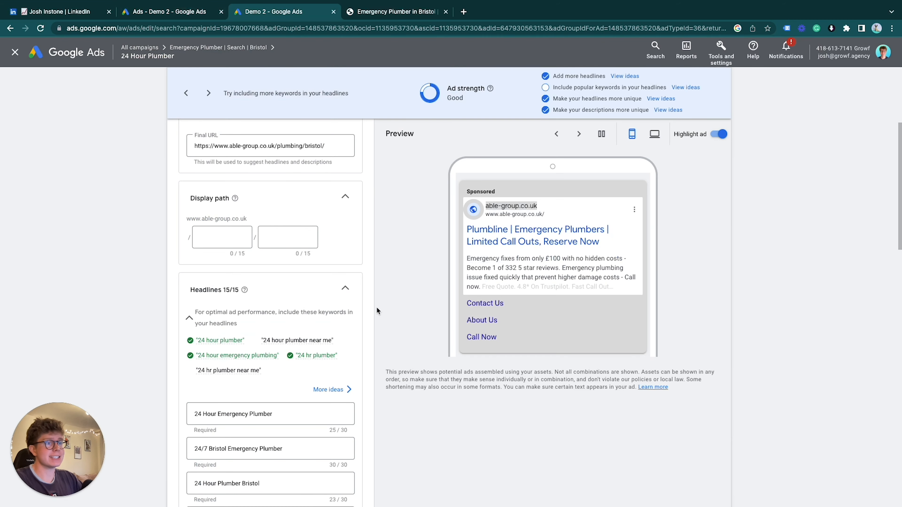
scroll(376, 307, up, 3)
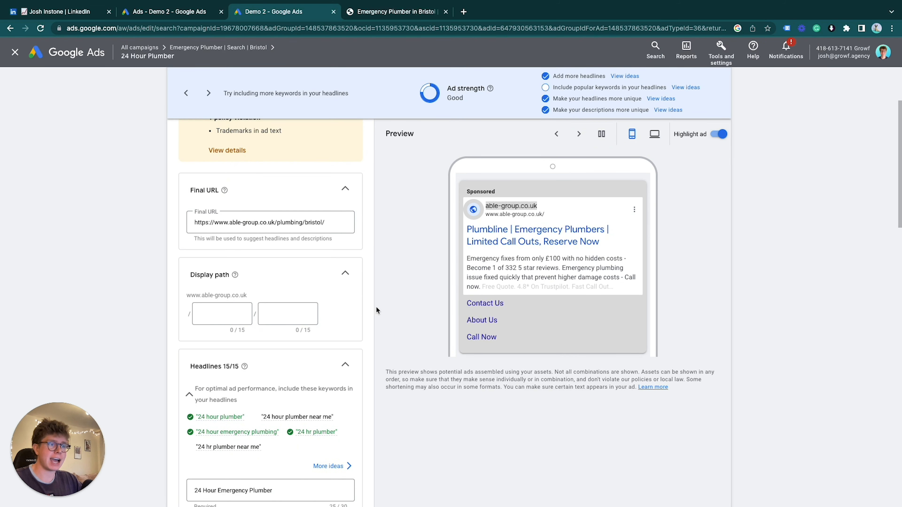
scroll(377, 307, down, 1)
click(269, 192)
double_click(271, 192)
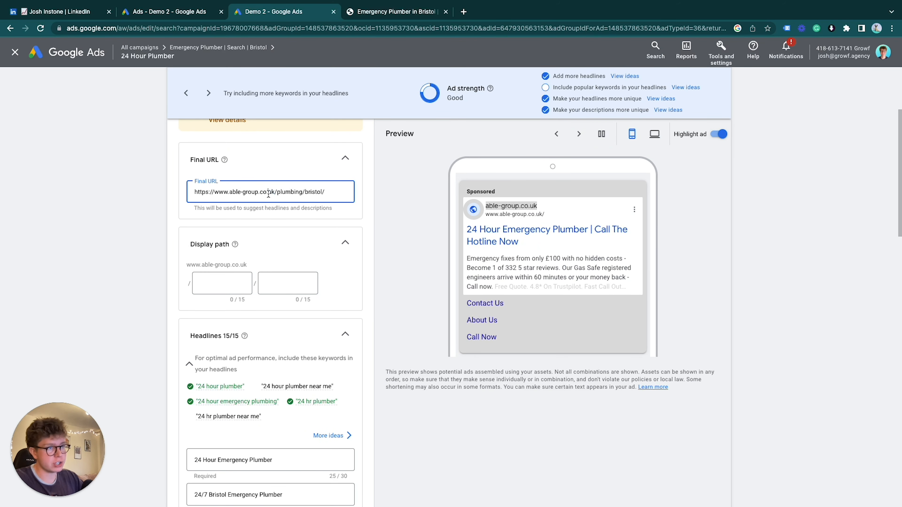
triple_click(269, 193)
key(ctrl+c)
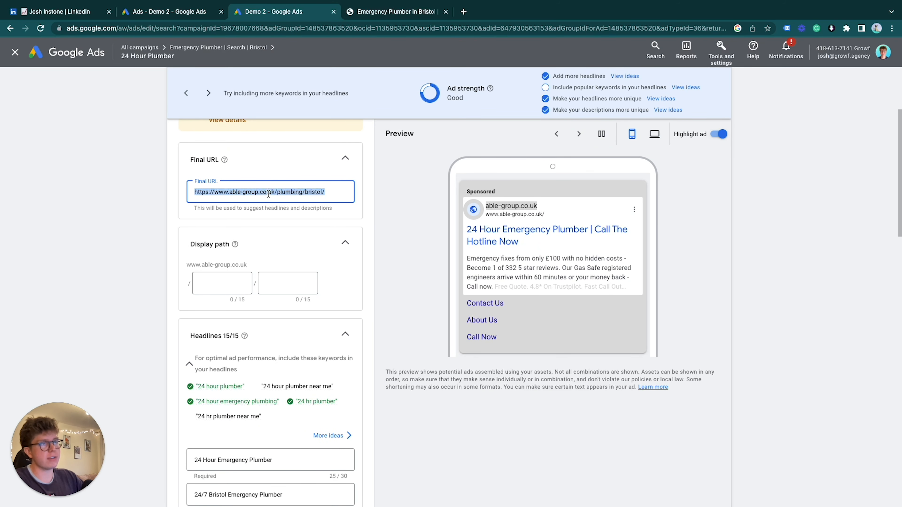
click(170, 12)
key(ctrl+v)
click(278, 262)
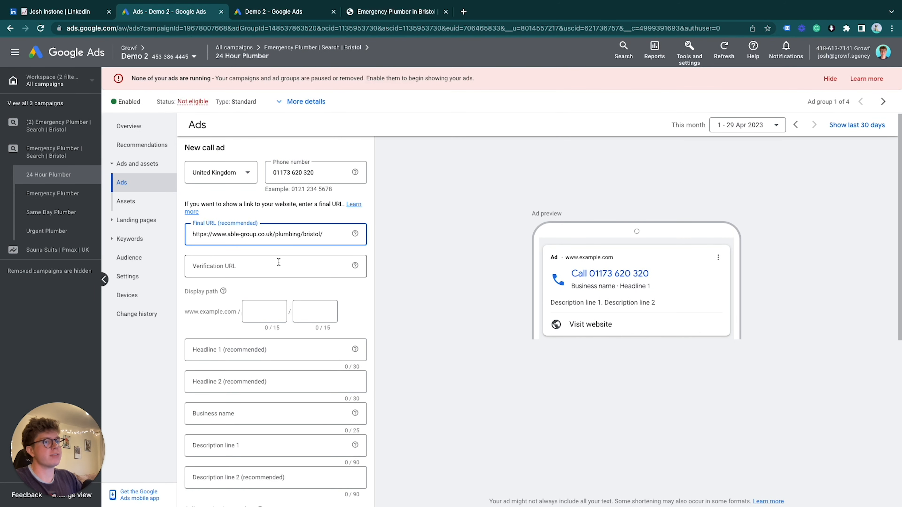
key(ctrl+v)
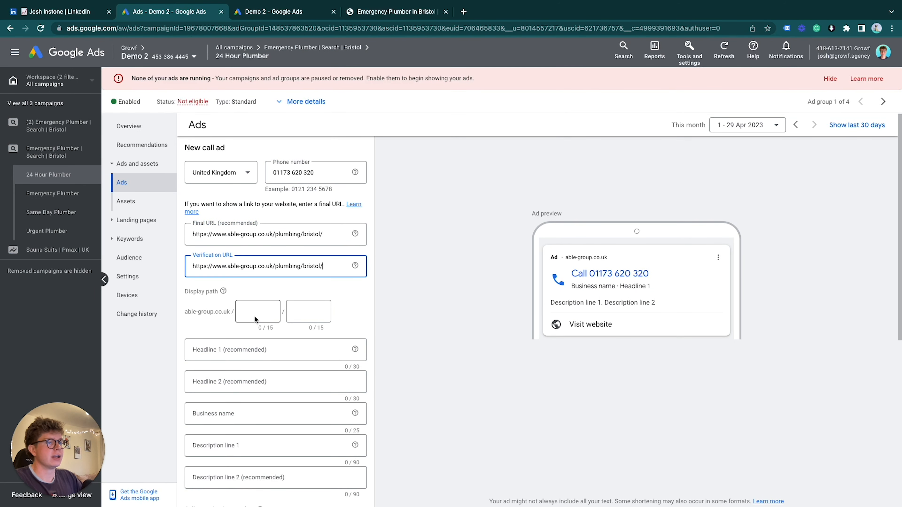
click(255, 317)
click(283, 6)
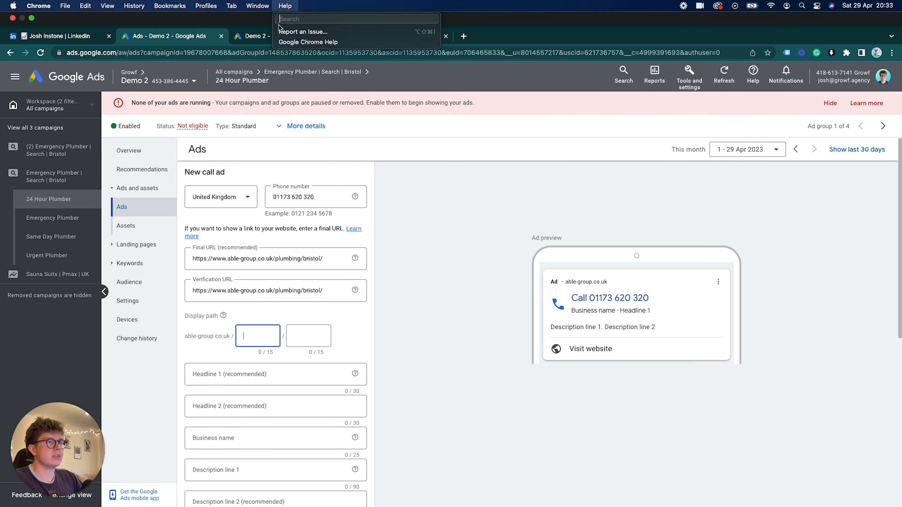
click(246, 38)
click(216, 282)
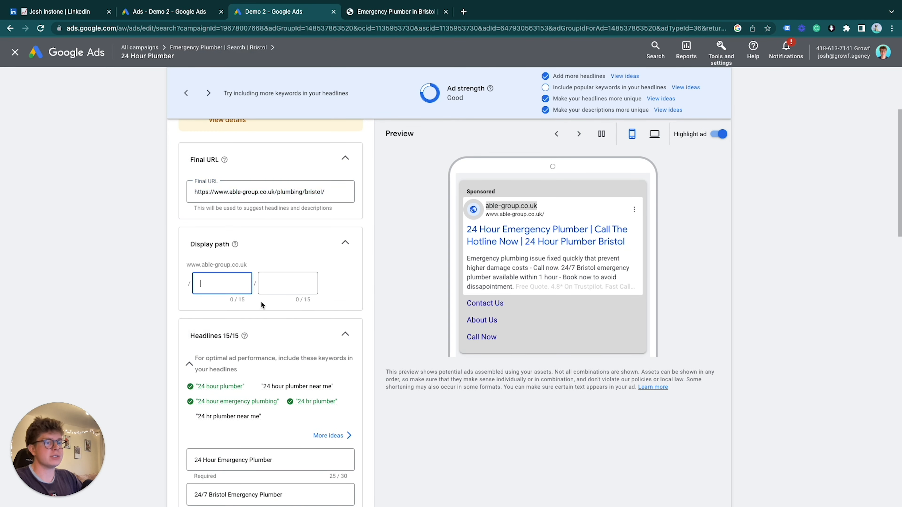
key(ctrl+shift+Tab)
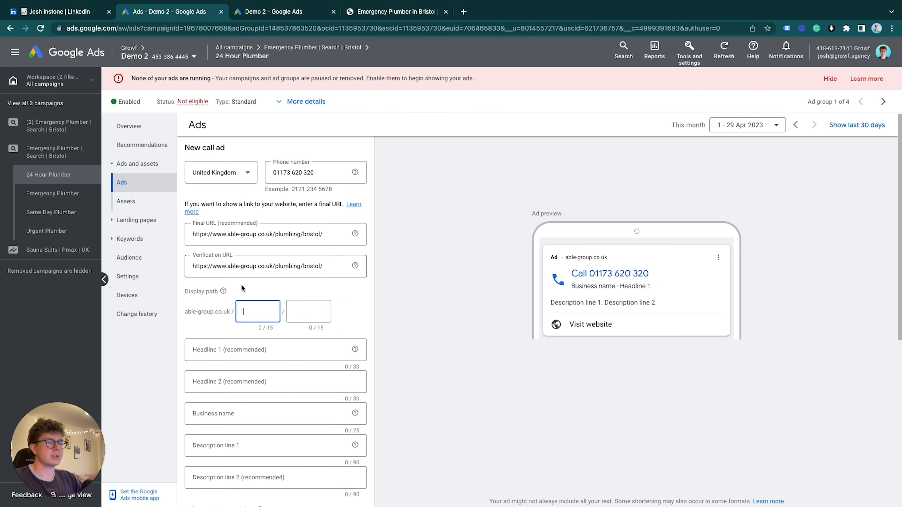
Reuse the existing search ad's first headline, "24 Hour Emergency Plumber", as headline 1 of the call ad
click(276, 11)
drag(283, 384, 168, 374)
key(ctrl+c)
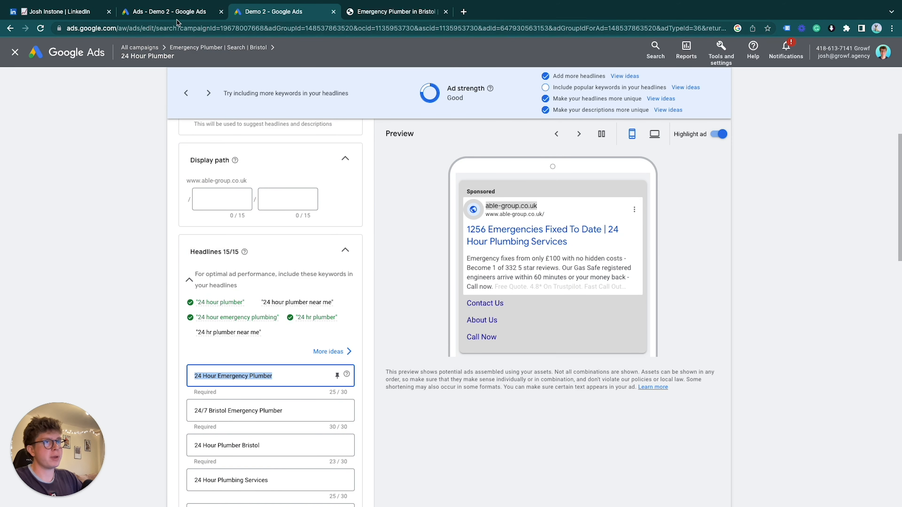
click(177, 14)
click(229, 312)
key(ctrl+v)
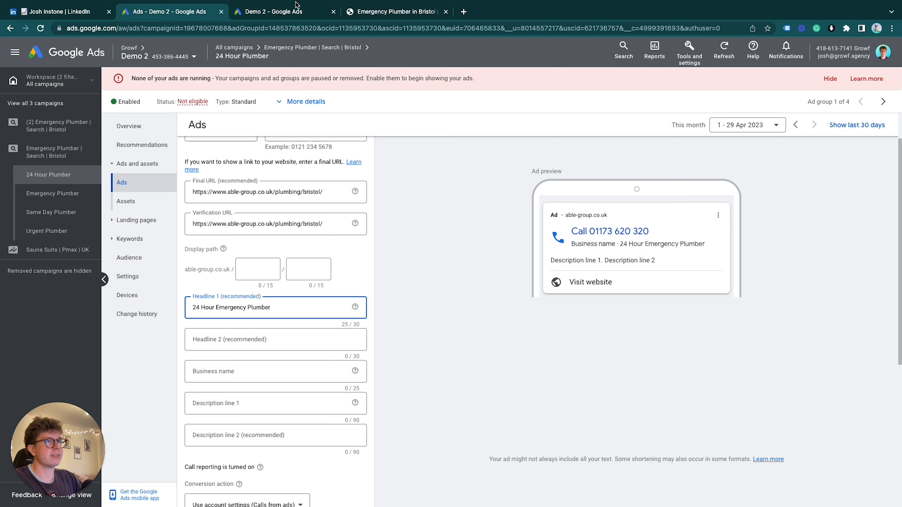
Reuse the existing search ad's second headline, "24/7 Bristol Emergency Plumber", as headline 2 of the call ad
click(284, 12)
drag(283, 409, 149, 409)
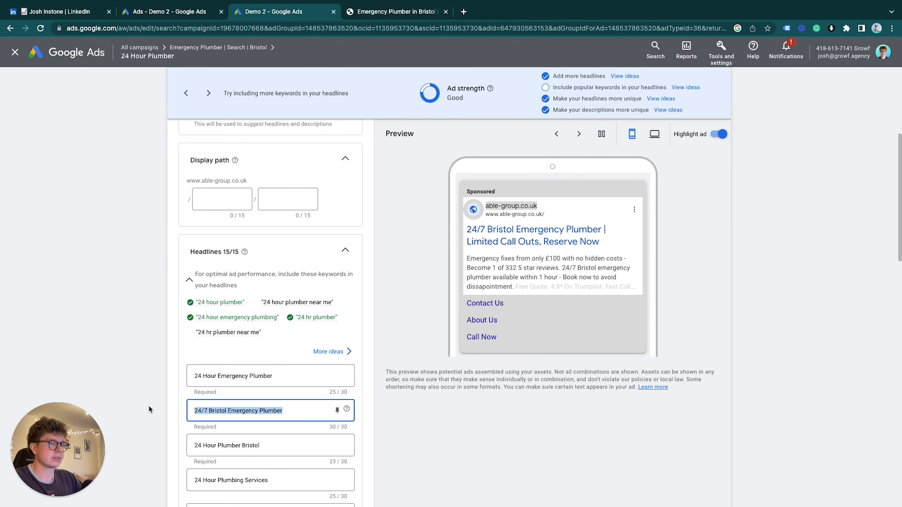
key(ctrl+c)
click(170, 12)
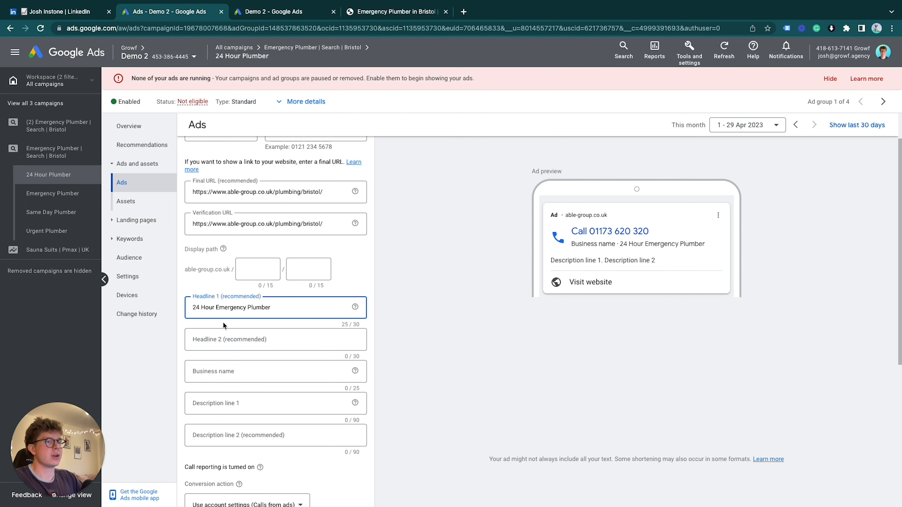
click(233, 341)
key(ctrl+v)
Enter "Plumbline" as the call ad's business name
scroll(270, 366, down, 1)
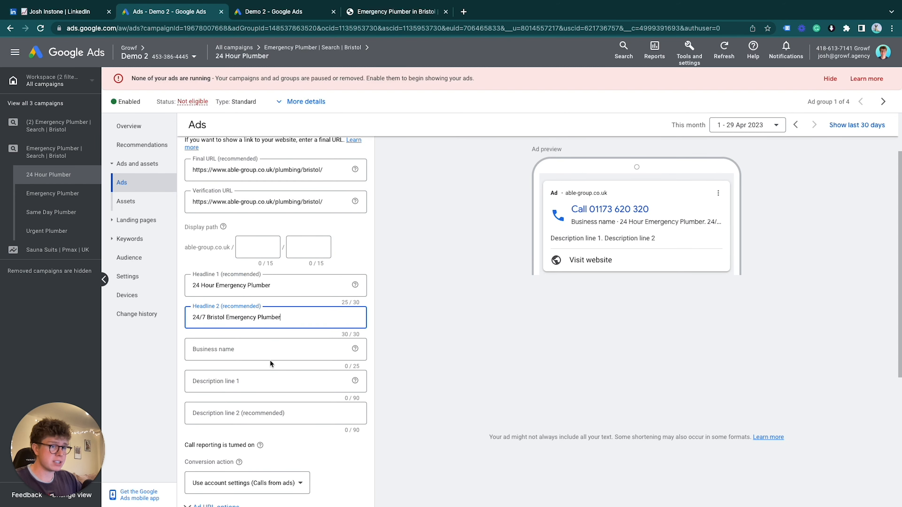
click(264, 348)
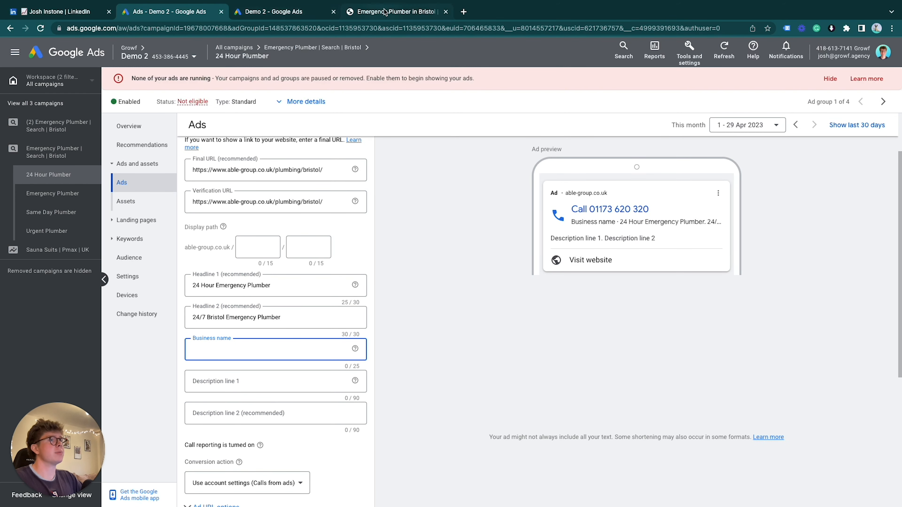
click(304, 12)
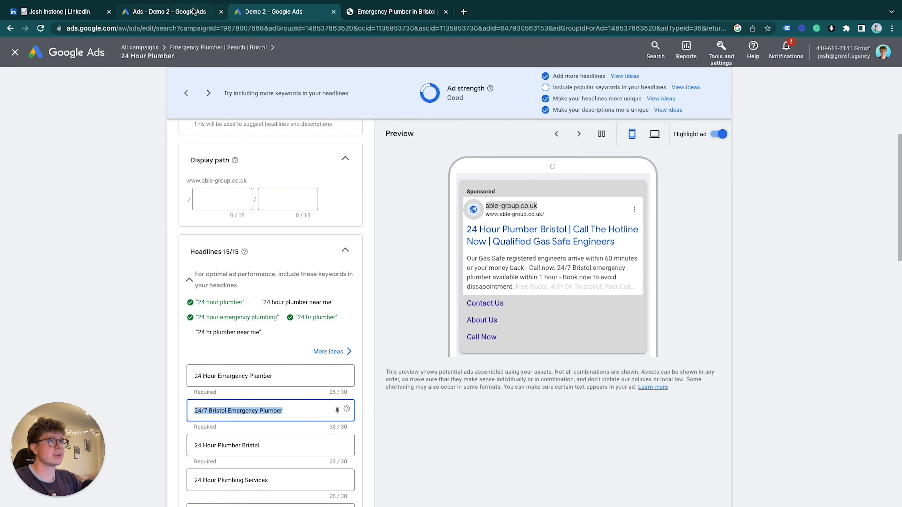
click(169, 12)
text(d)
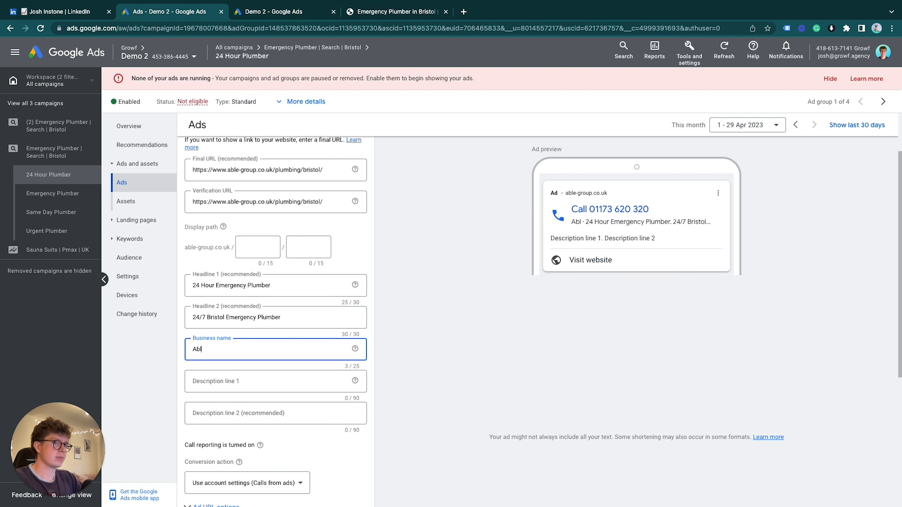
key(BackSpace)
key(BackSpace)
text(PLu)
key(BackSpace)
key(BackSpace)
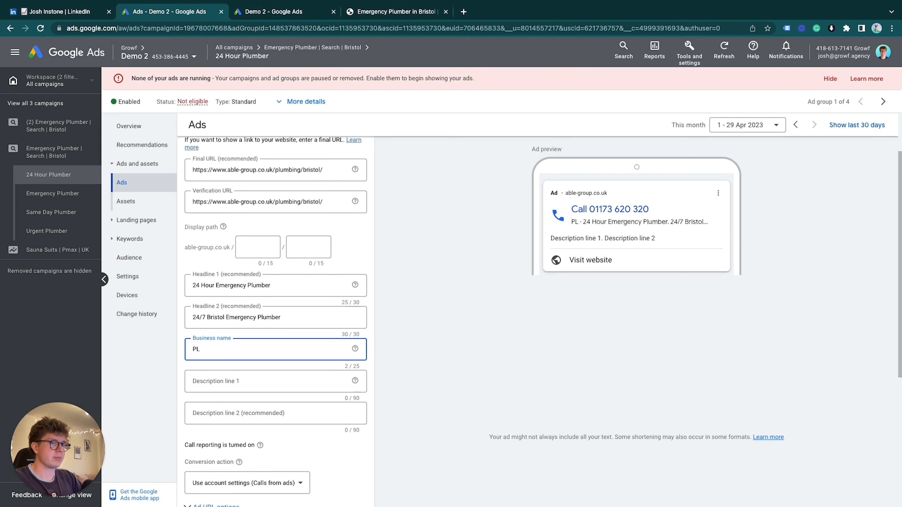
text(lumbline)
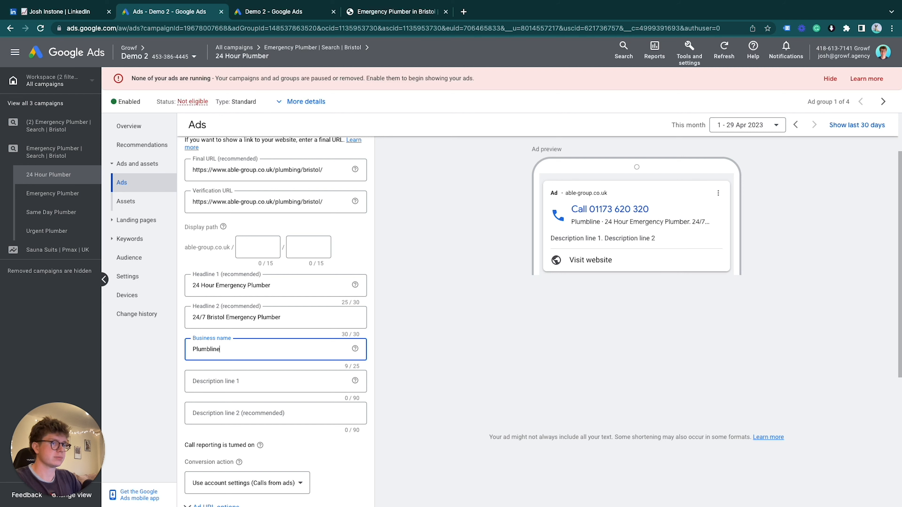
Correct the misspelled word in the existing search ad's first description to "disappointment"
click(215, 379)
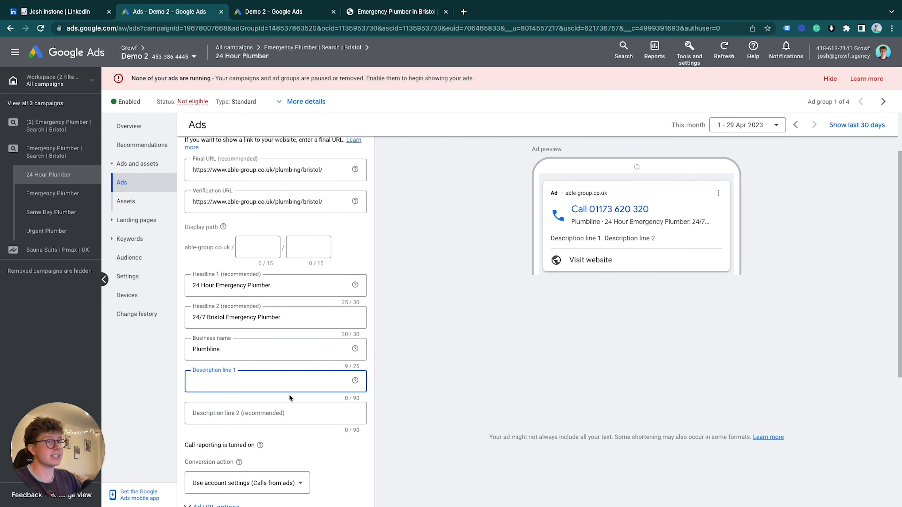
click(283, 13)
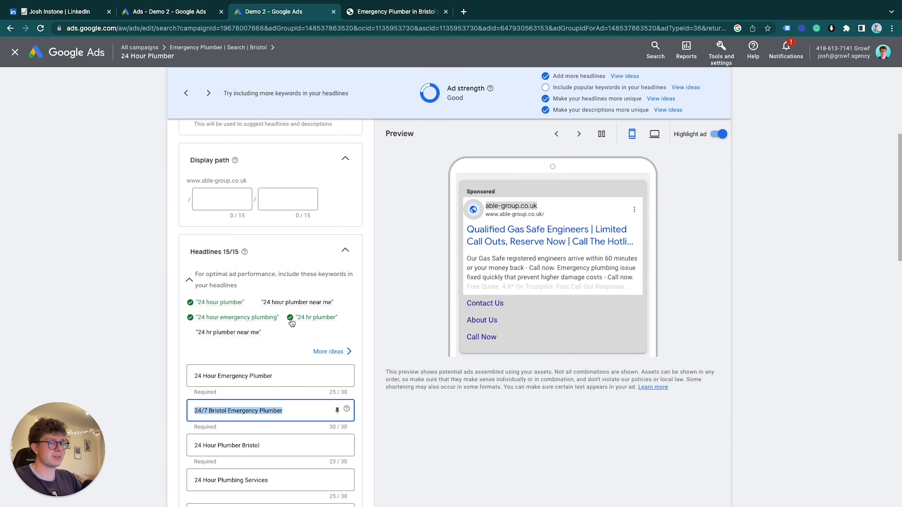
scroll(291, 322, down, 15)
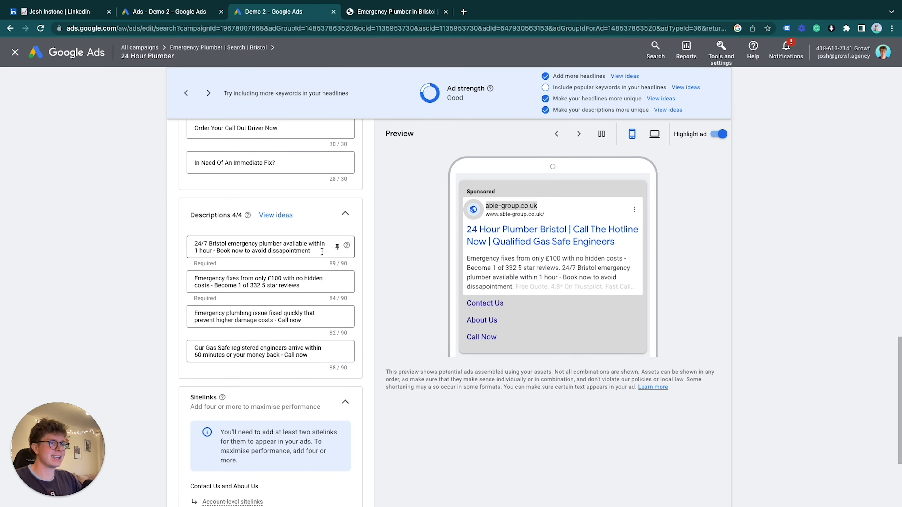
drag(321, 252, 141, 236)
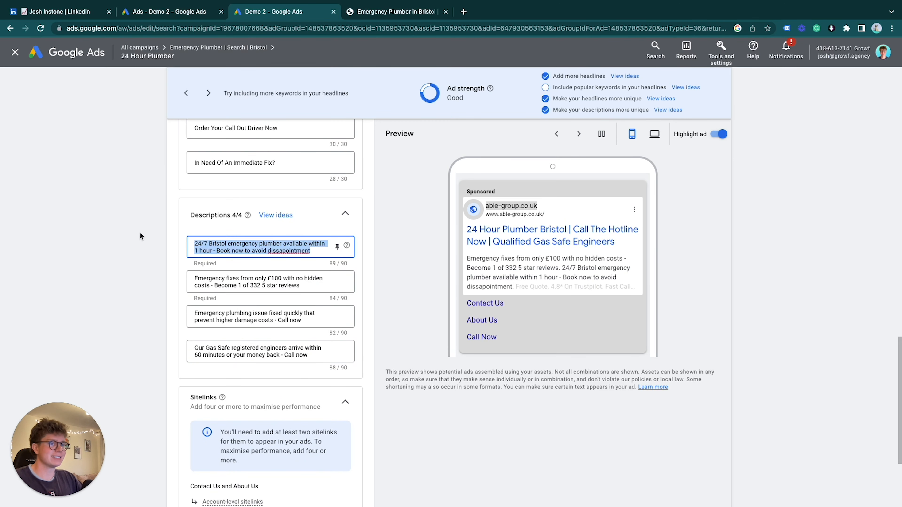
click(292, 251)
right_click(292, 251)
click(318, 259)
Reuse the search ad's corrected first description, "24/7 Bristol emergency plumber available within 1 hour - Book now to avoid disappointment", as description line 1 of the call ad
drag(318, 253, 148, 238)
key(ctrl+c)
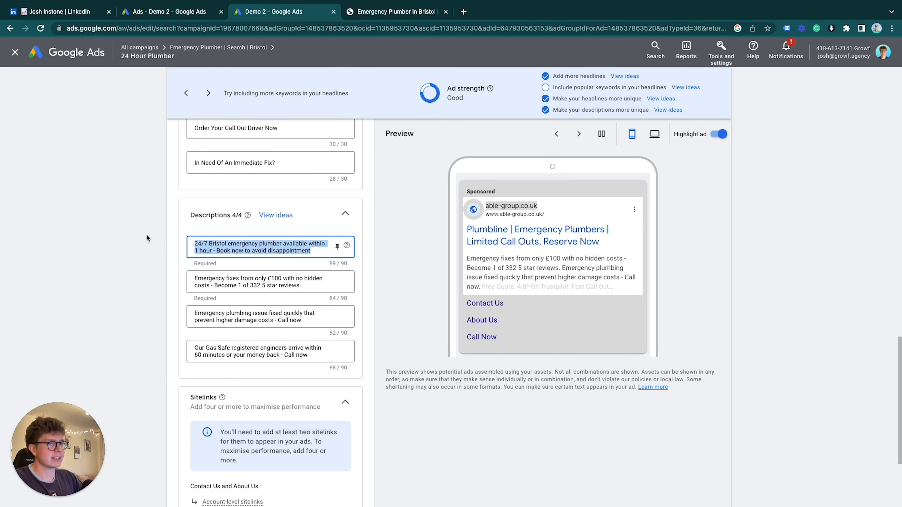
click(173, 13)
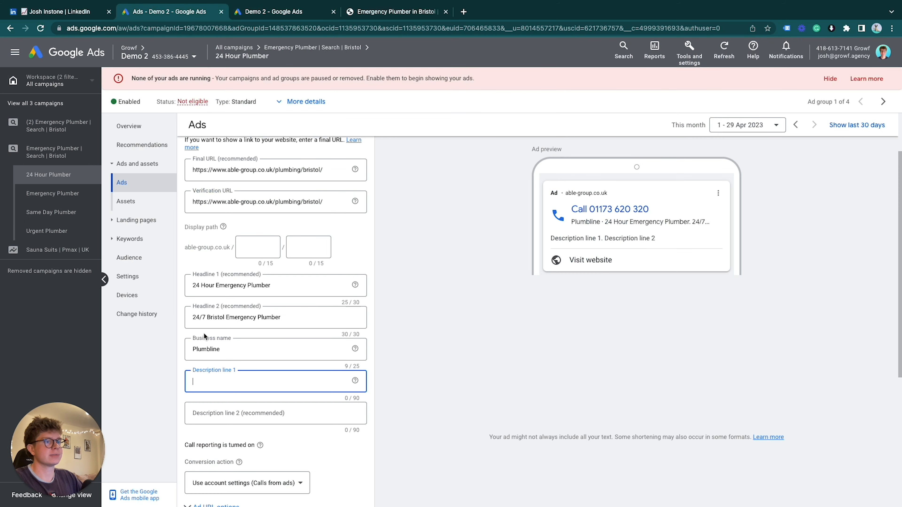
key(ctrl+v)
Reuse the search ad's second description, "Emergency fixes from only £100 with no hidden costs - Become 1 of 332 5 star reviews", as the call ad's description line 2
click(240, 6)
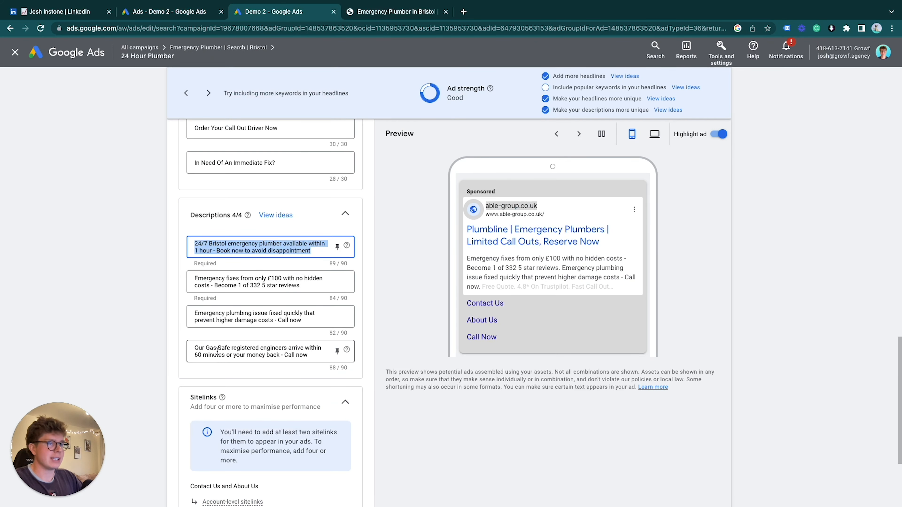
drag(315, 287, 157, 279)
key(ctrl+c)
click(188, 12)
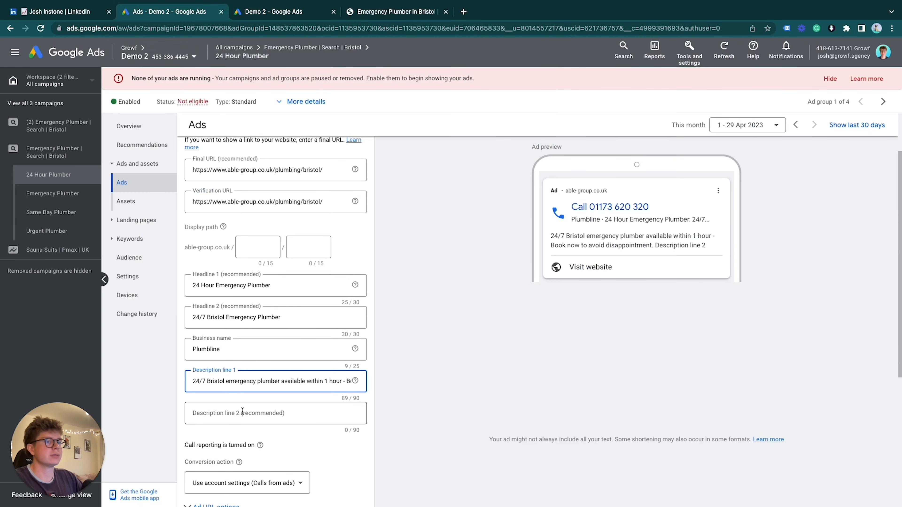
click(337, 418)
key(ctrl+v)
Save the new call ad in the 24 Hour Plumber ad group
scroll(338, 432, down, 5)
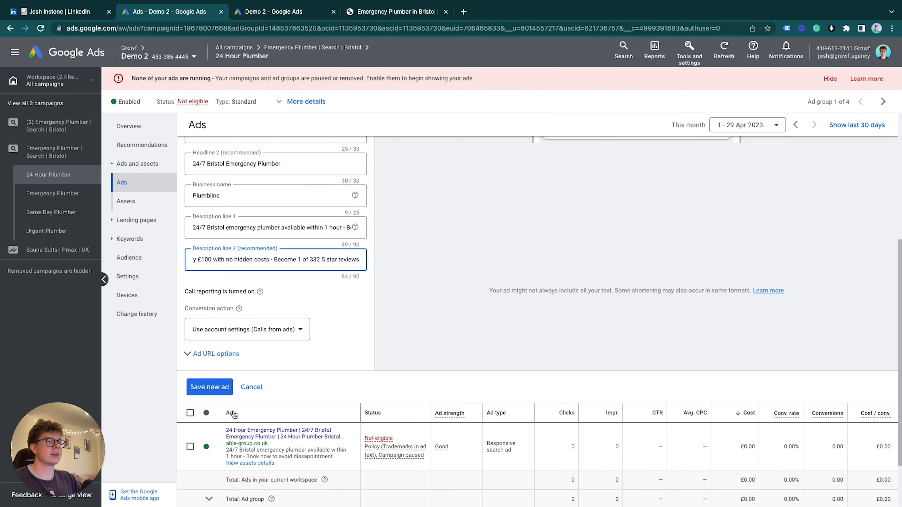
click(213, 383)
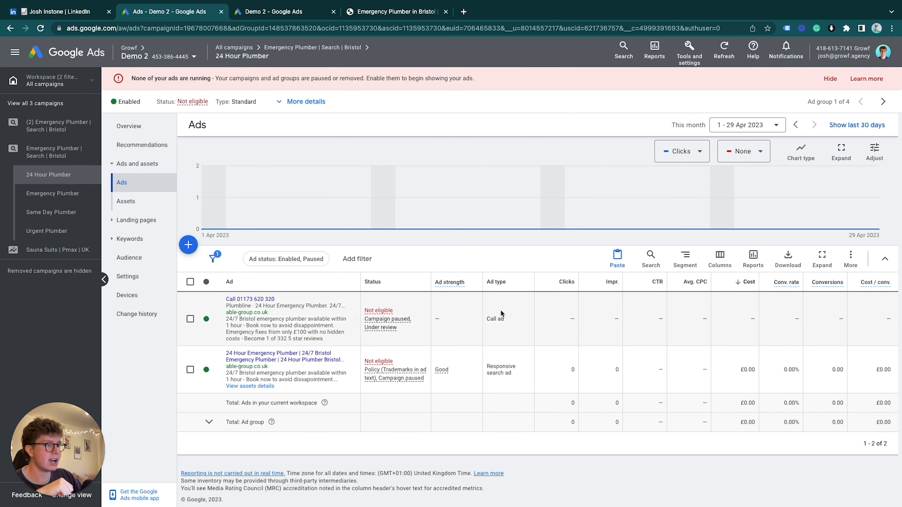
drag(508, 321, 479, 321)
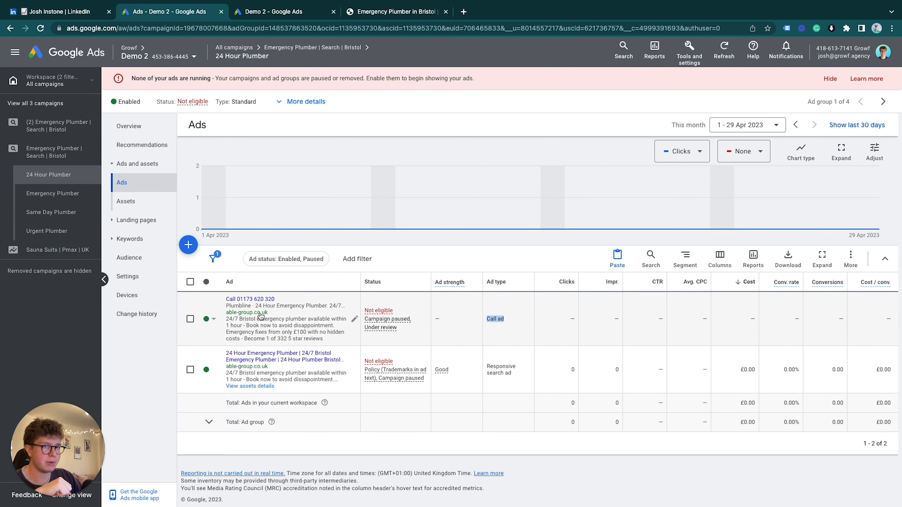
Copy the call ad from the 24 Hour Plumber ad group's ads list
click(43, 193)
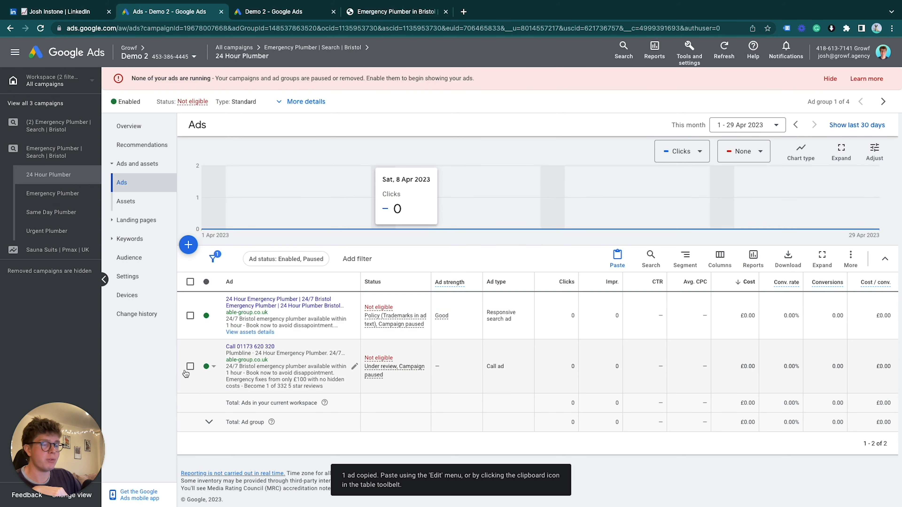
click(190, 367)
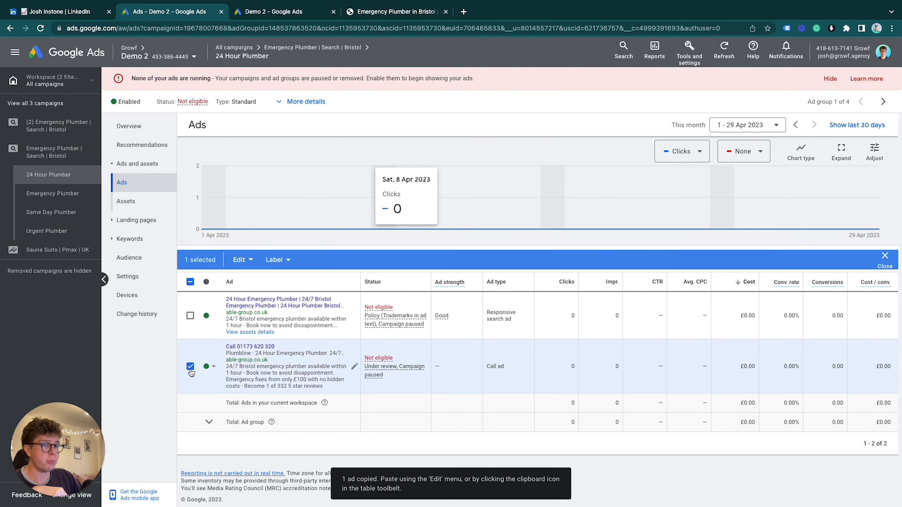
click(241, 258)
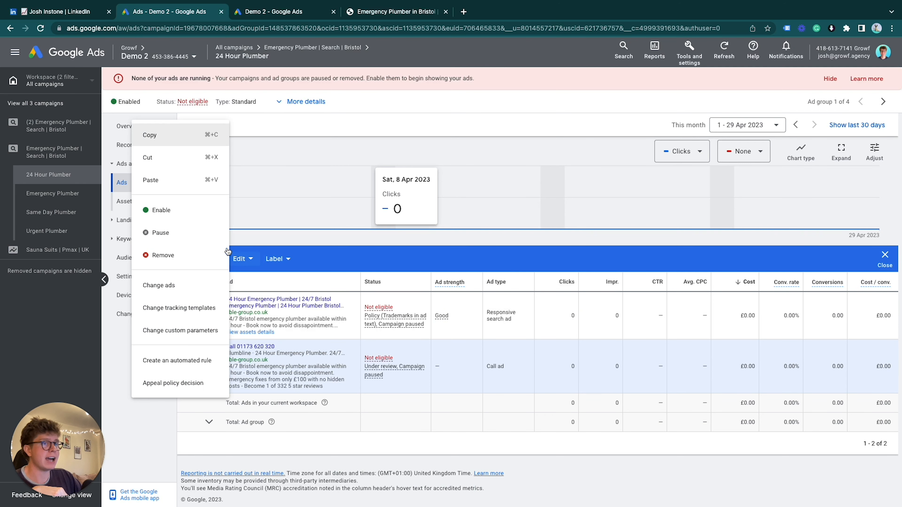
click(179, 138)
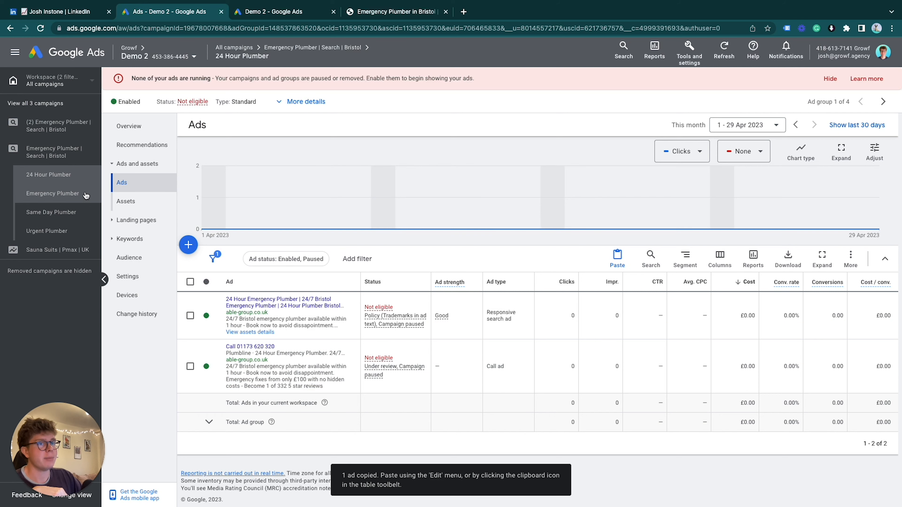
Paste the copied call ad into the Emergency Plumber ad group without pausing it or creating duplicates
click(64, 203)
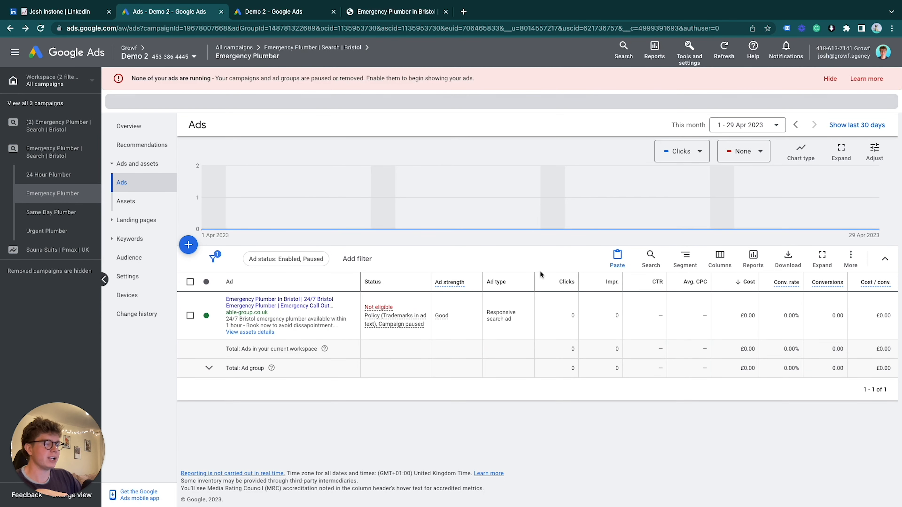
click(617, 258)
click(685, 374)
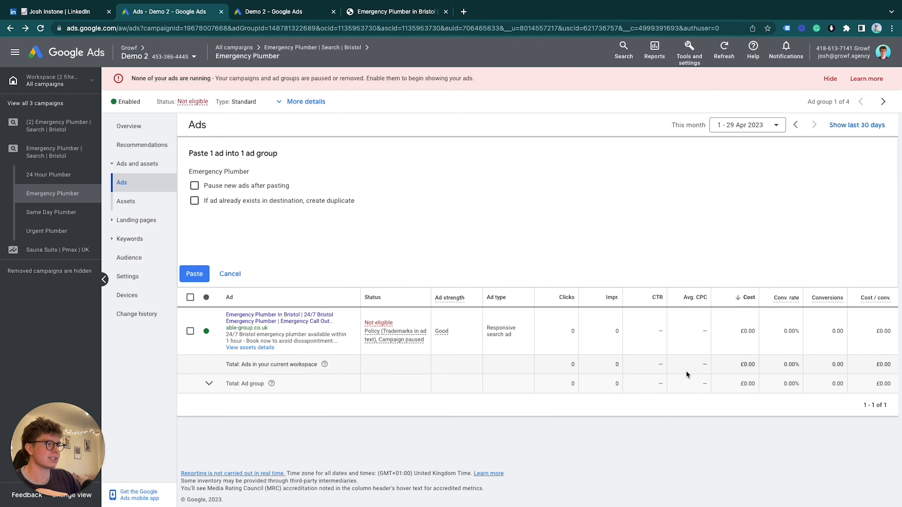
click(199, 274)
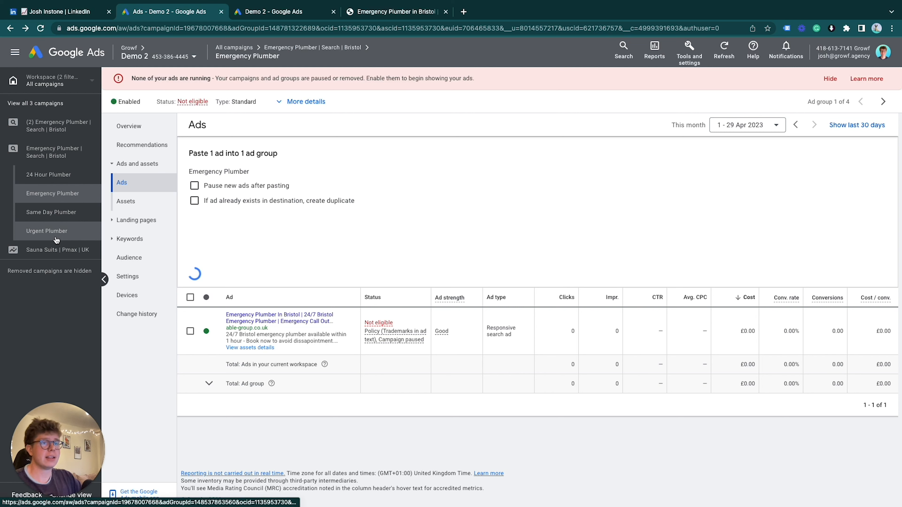
Leave the 24 Hour Plumber search ad and open the Emergency Plumber ad group's responsive search ad for editing
click(275, 12)
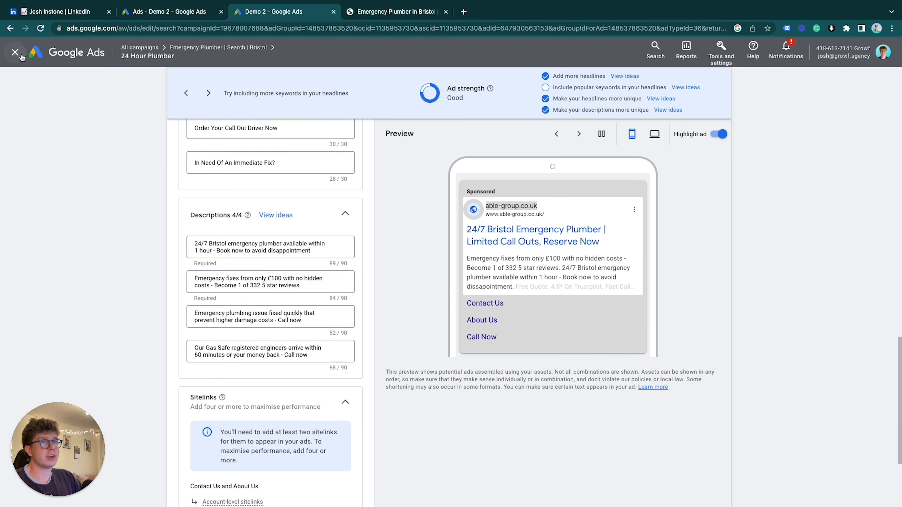
click(15, 52)
click(58, 162)
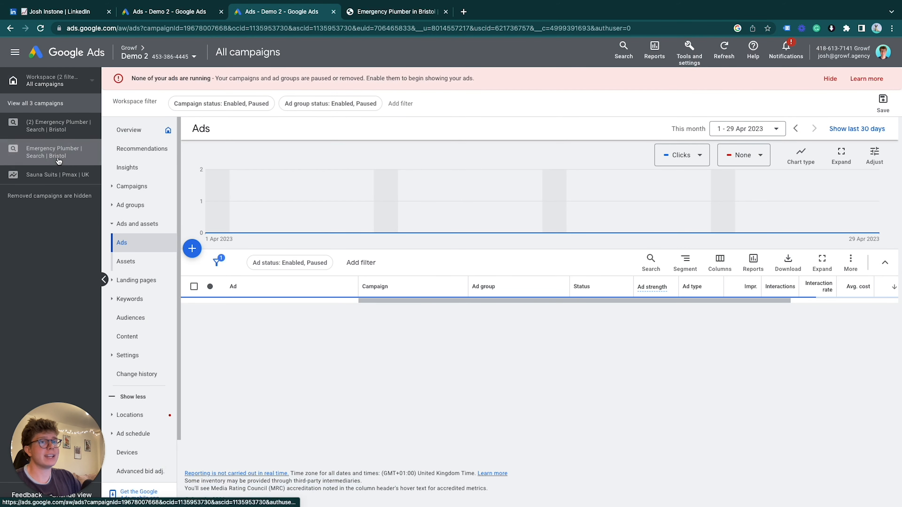
click(53, 193)
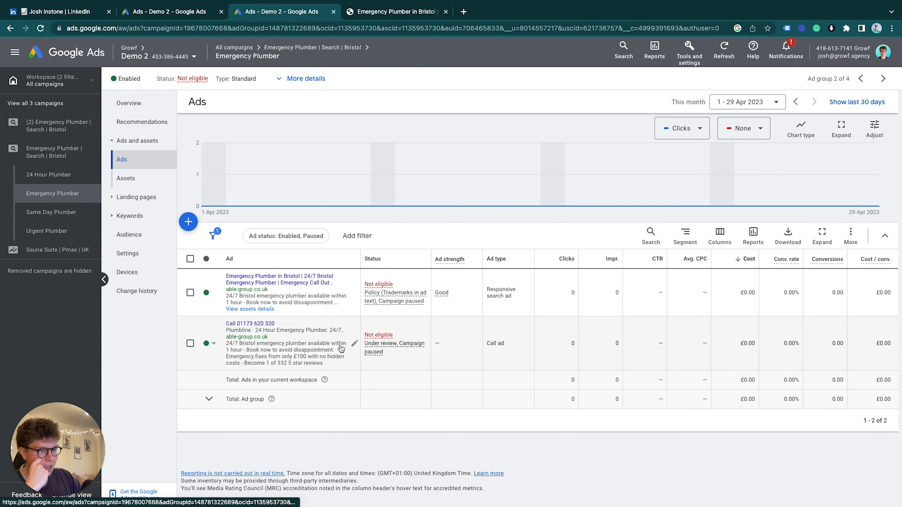
click(352, 293)
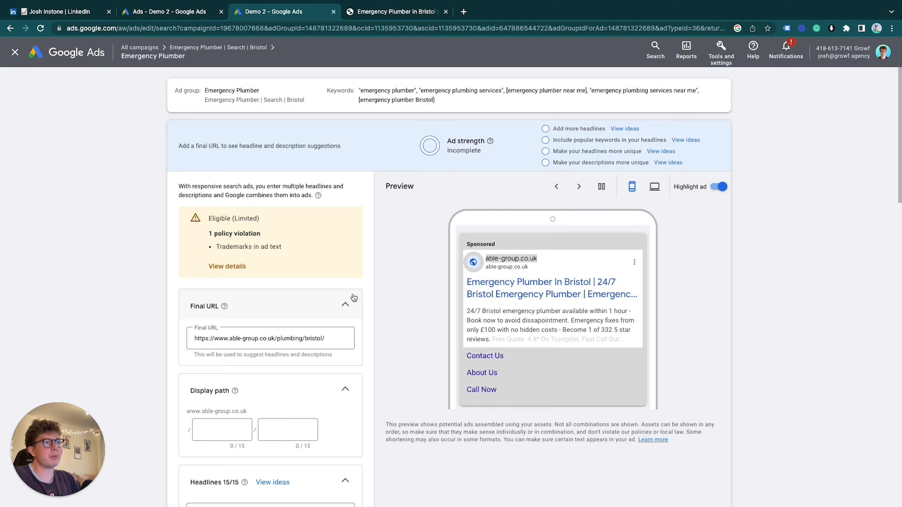
Replace headline 1 of the pasted call ad with the search ad's first headline, "Emergency Plumber In Bristol"
scroll(202, 341, down, 3)
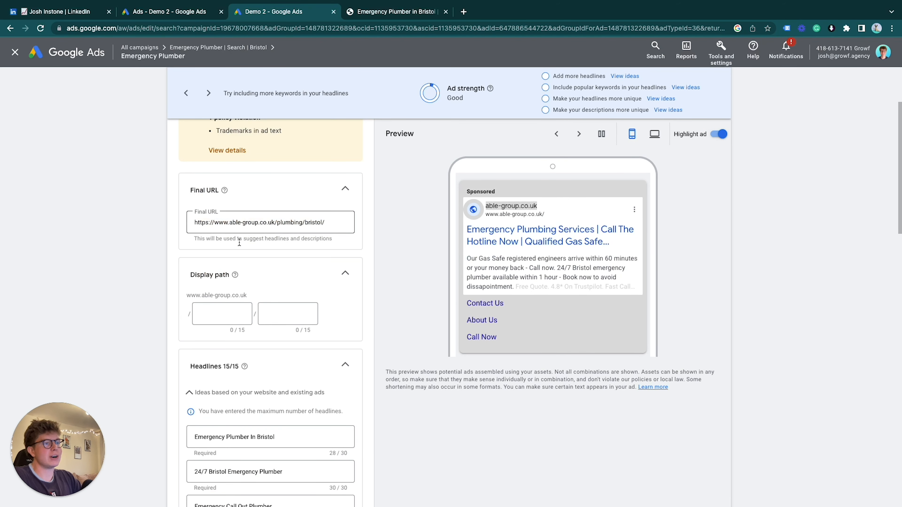
scroll(137, 321, down, 5)
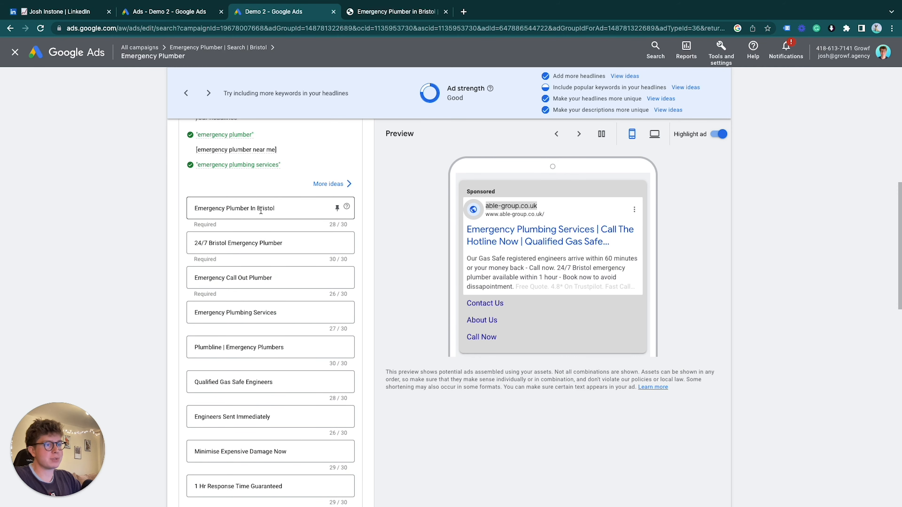
drag(304, 210, 138, 210)
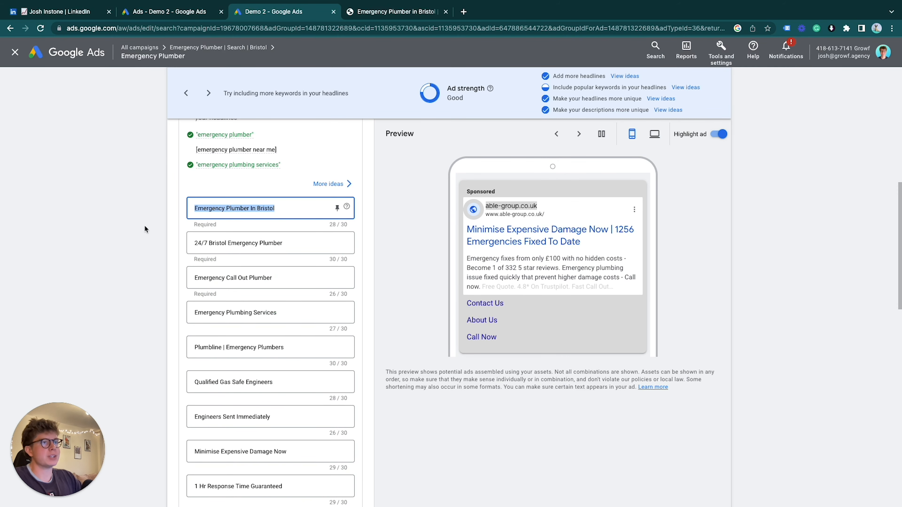
click(174, 11)
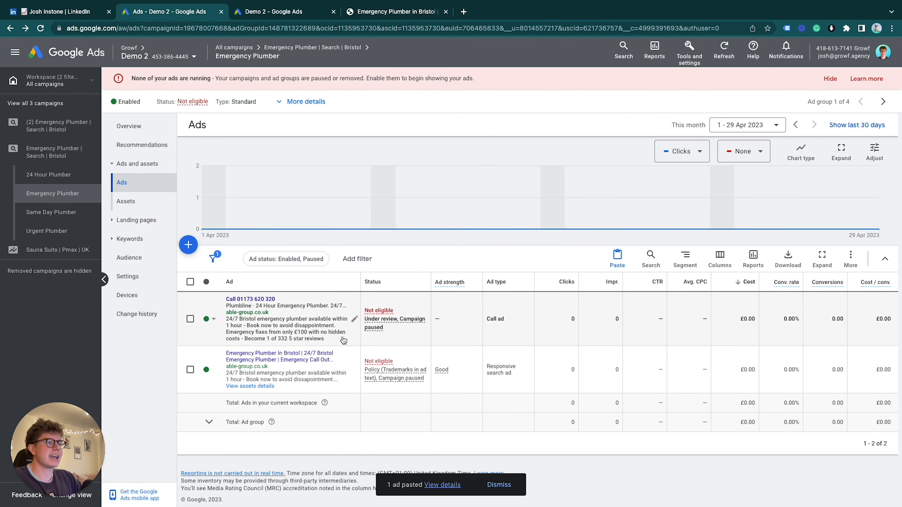
click(354, 319)
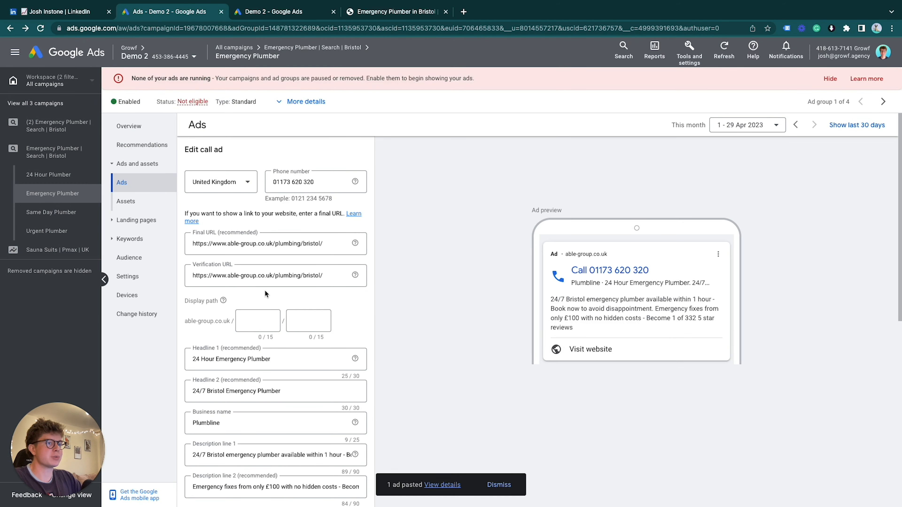
drag(271, 359, 173, 356)
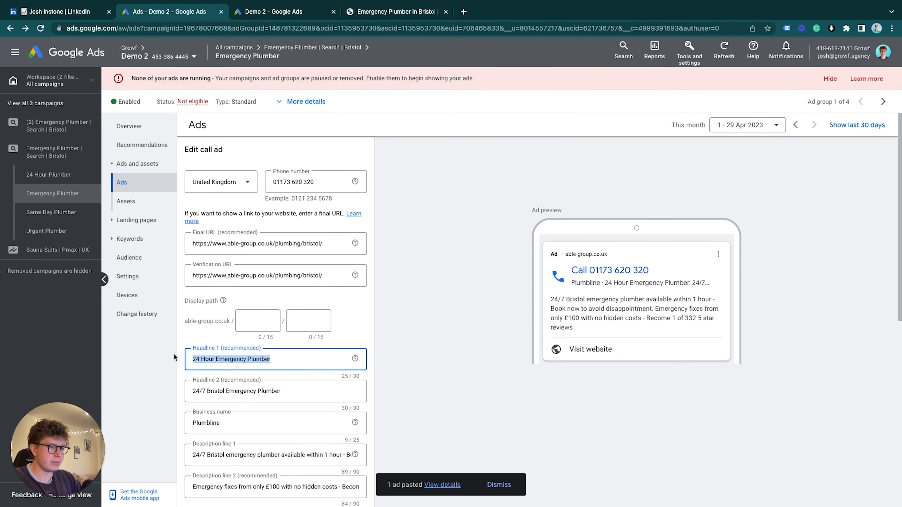
text(Emergency Plumber In Bristol)
Replace headline 2 of the pasted call ad with the search ad's third headline, "Emergency Call Out Plumber"
click(269, 5)
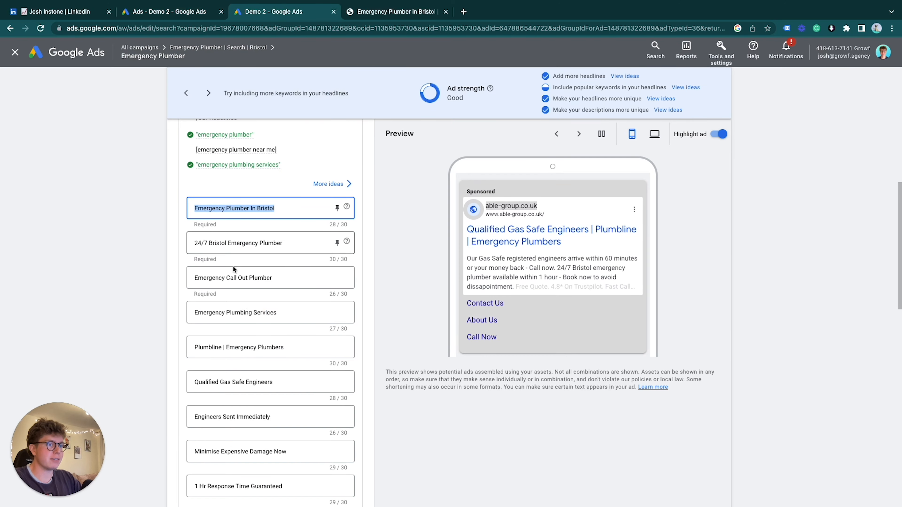
drag(282, 277, 169, 273)
key(super+c)
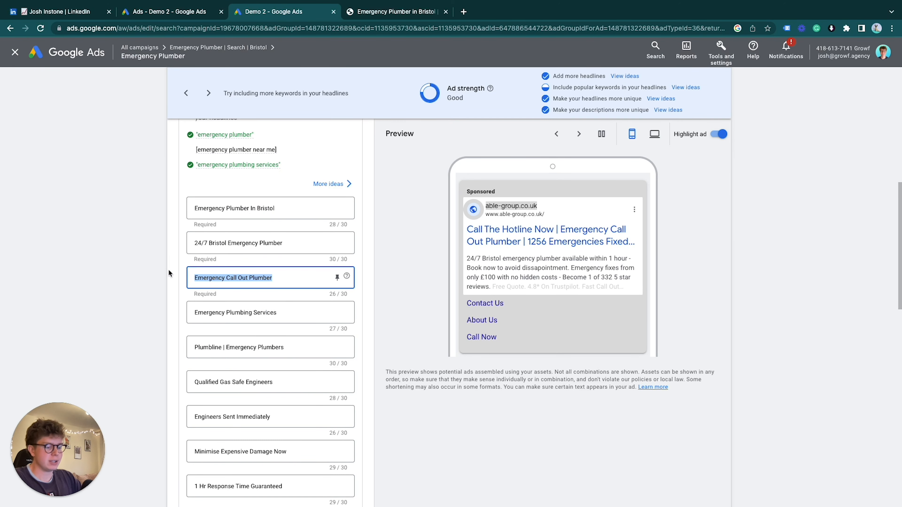
click(188, 12)
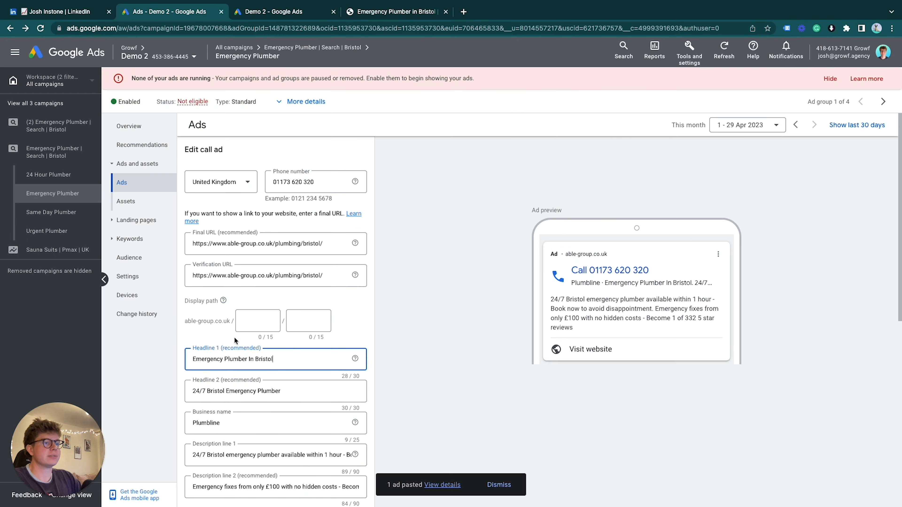
drag(289, 390, 175, 377)
key(super+v)
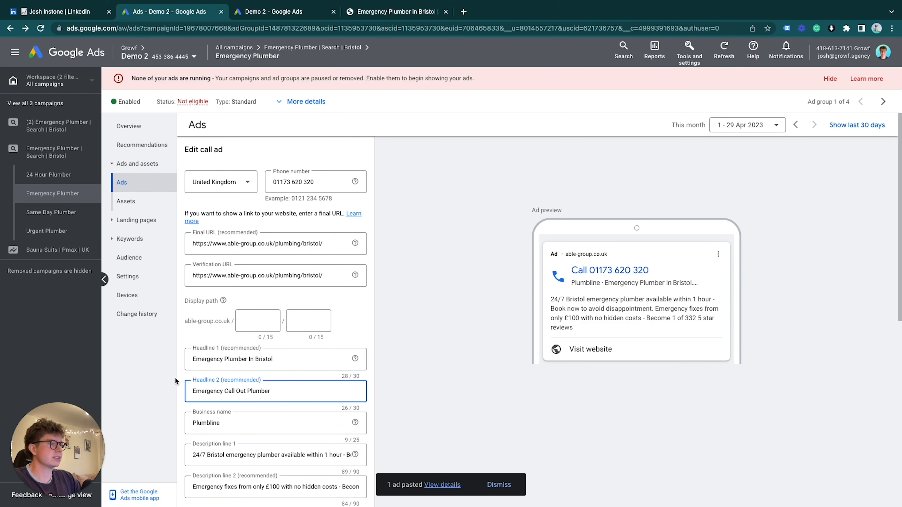
Save the edited call ad in the Emergency Plumber ad group
click(242, 422)
scroll(274, 422, down, 3)
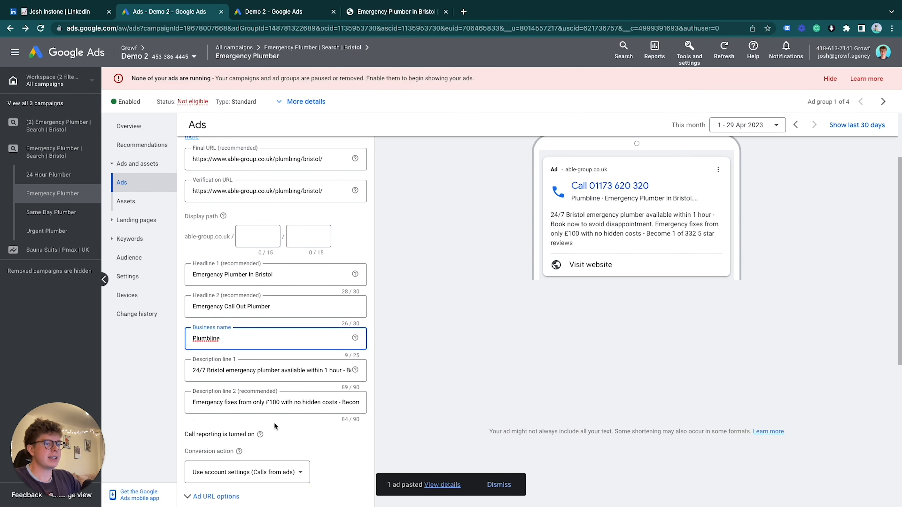
scroll(274, 422, down, 5)
click(204, 387)
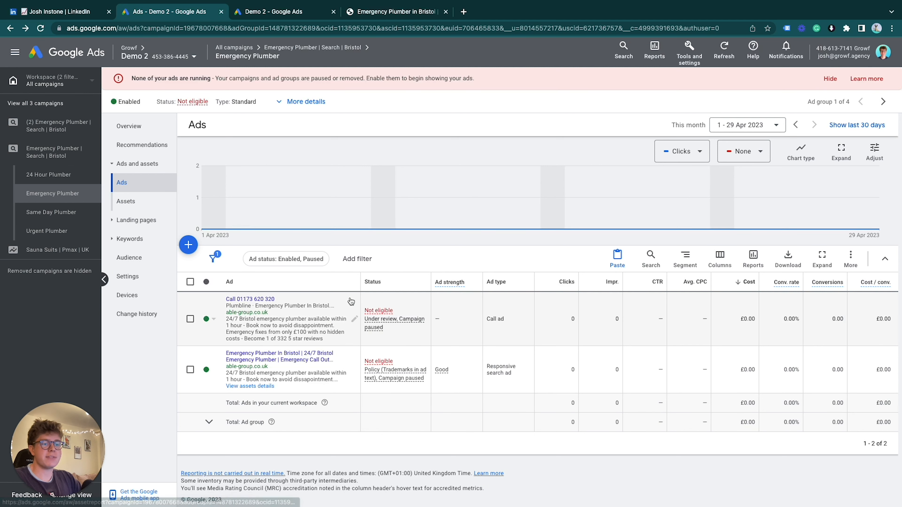
Switch to the LinkedIn profile page
click(76, 12)
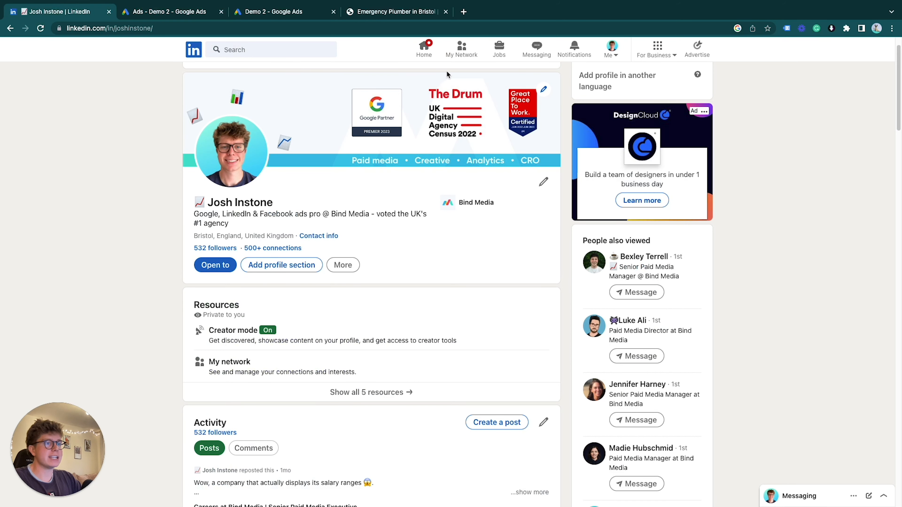